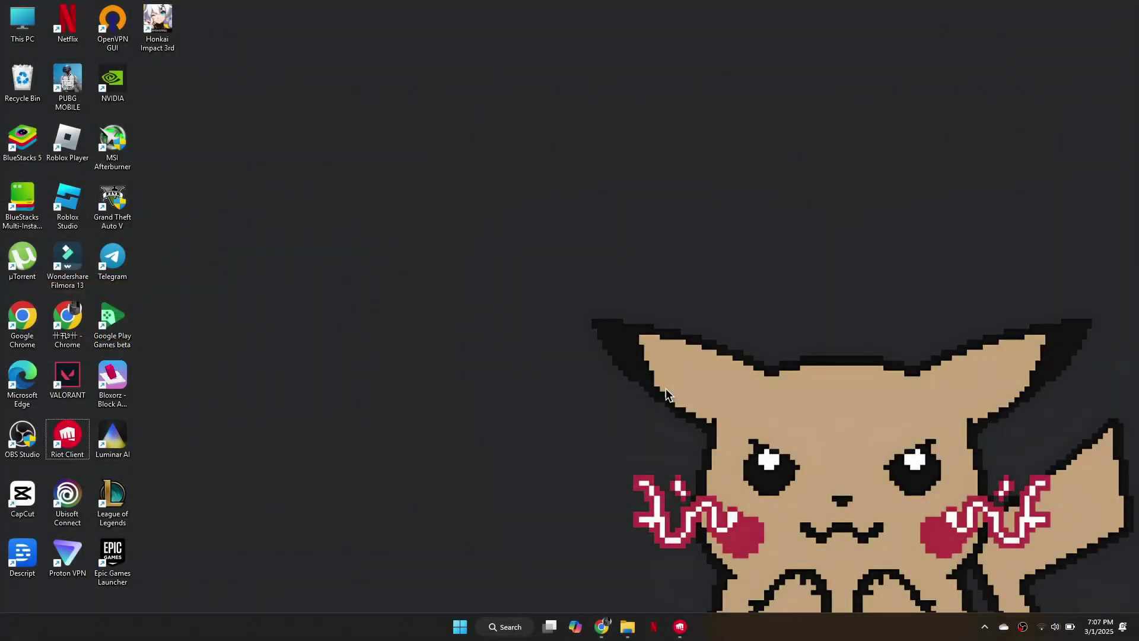
Review League of Legends settings in Riot Client, dismiss the repair prompt, and close the client.
click(679, 626)
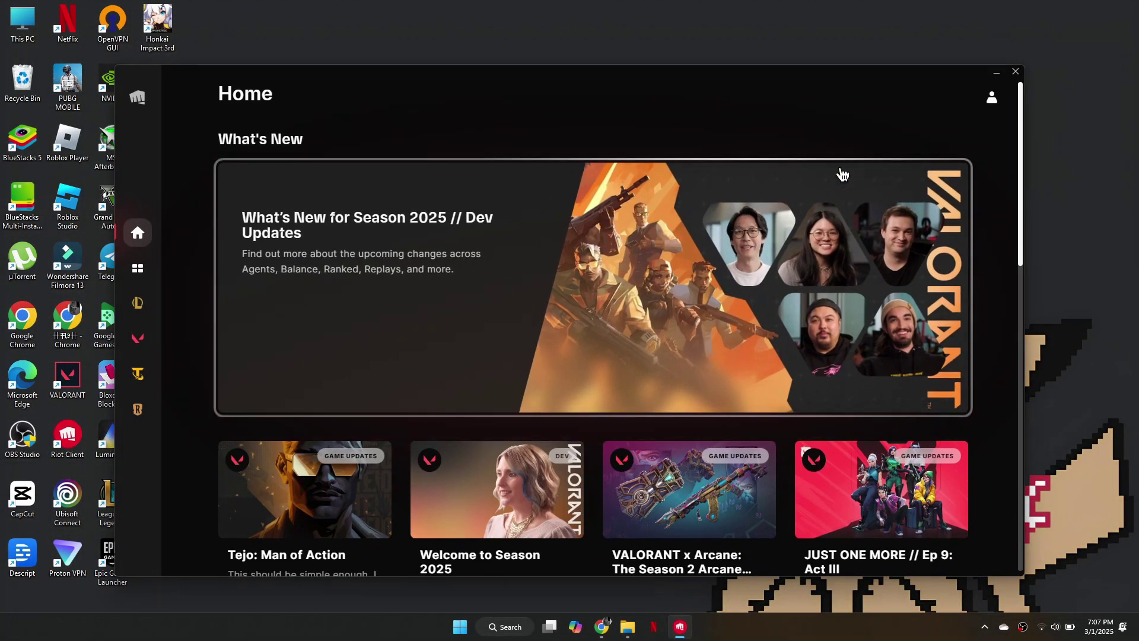
click(1003, 101)
click(925, 232)
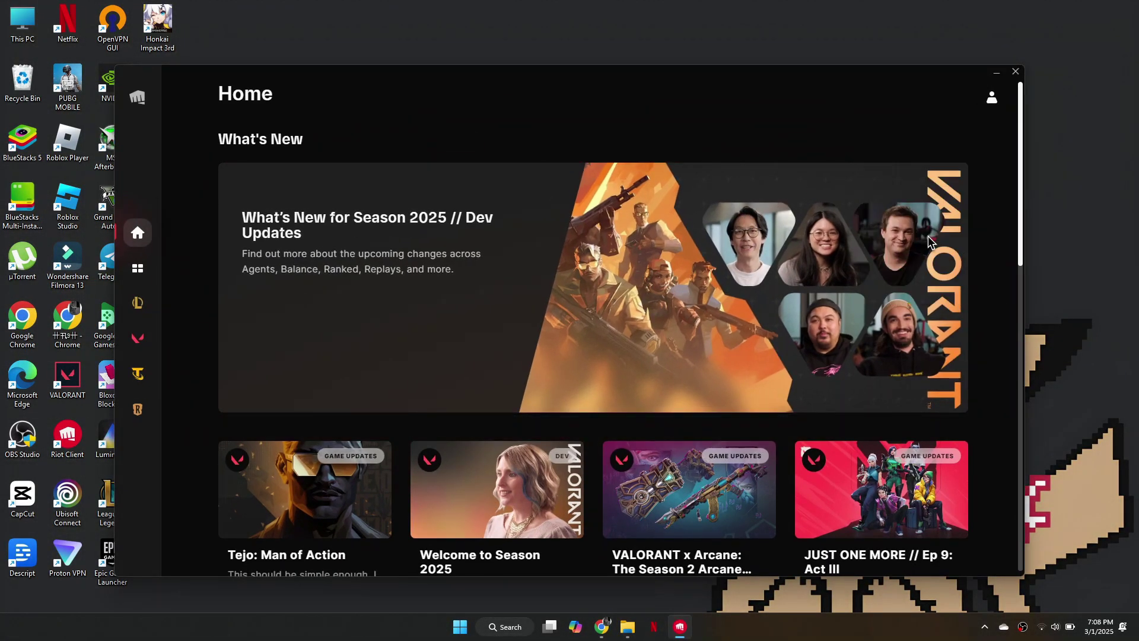
click(320, 203)
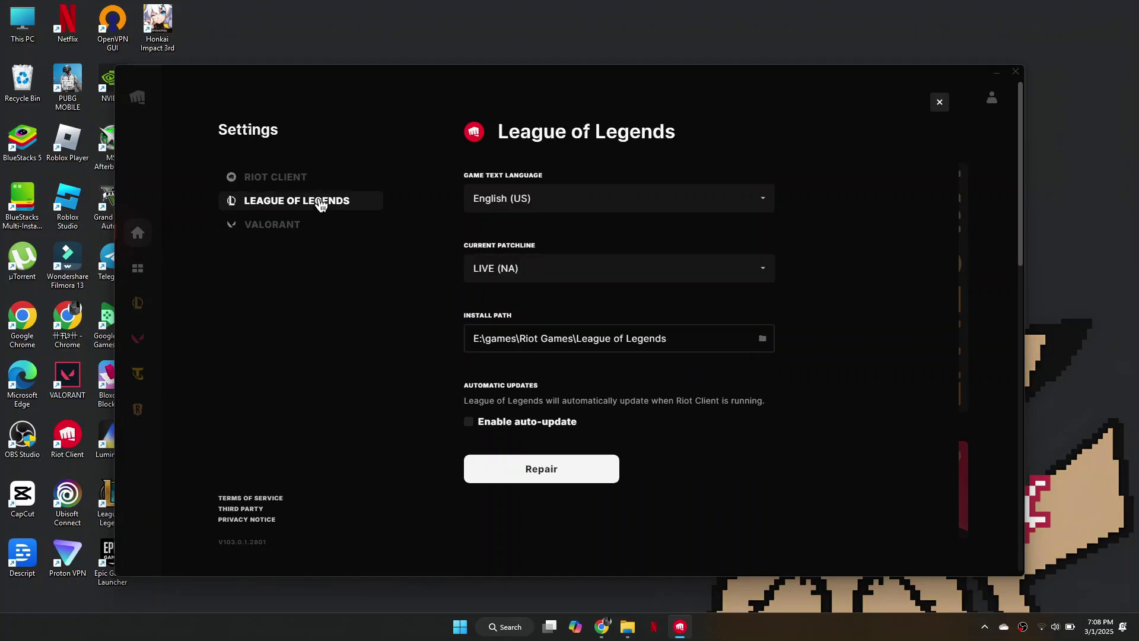
click(592, 469)
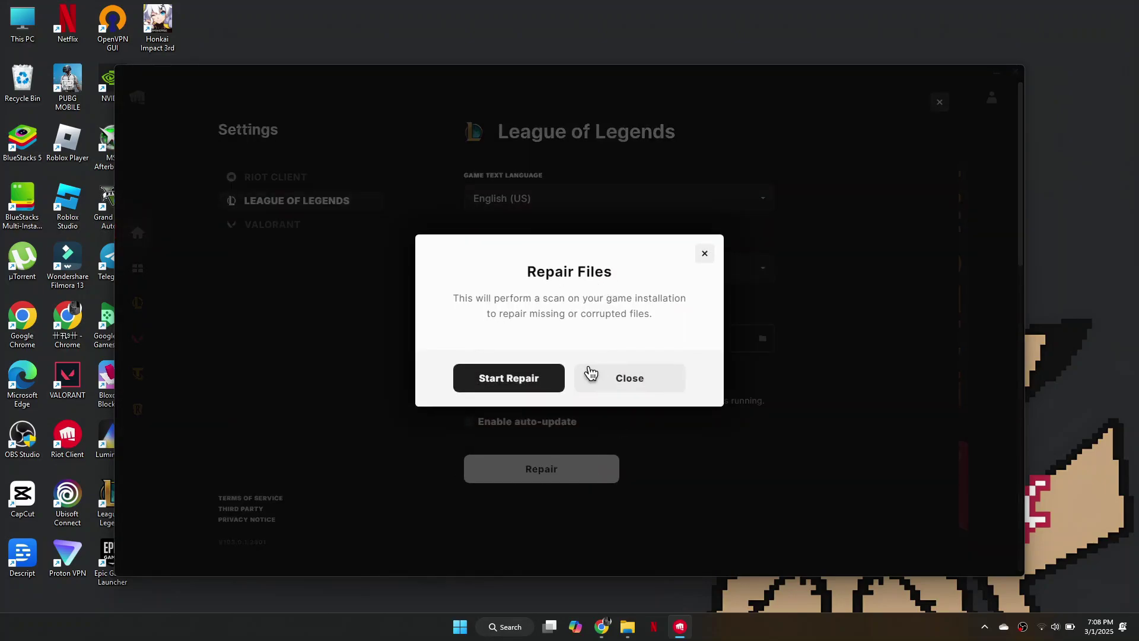
click(629, 377)
click(939, 102)
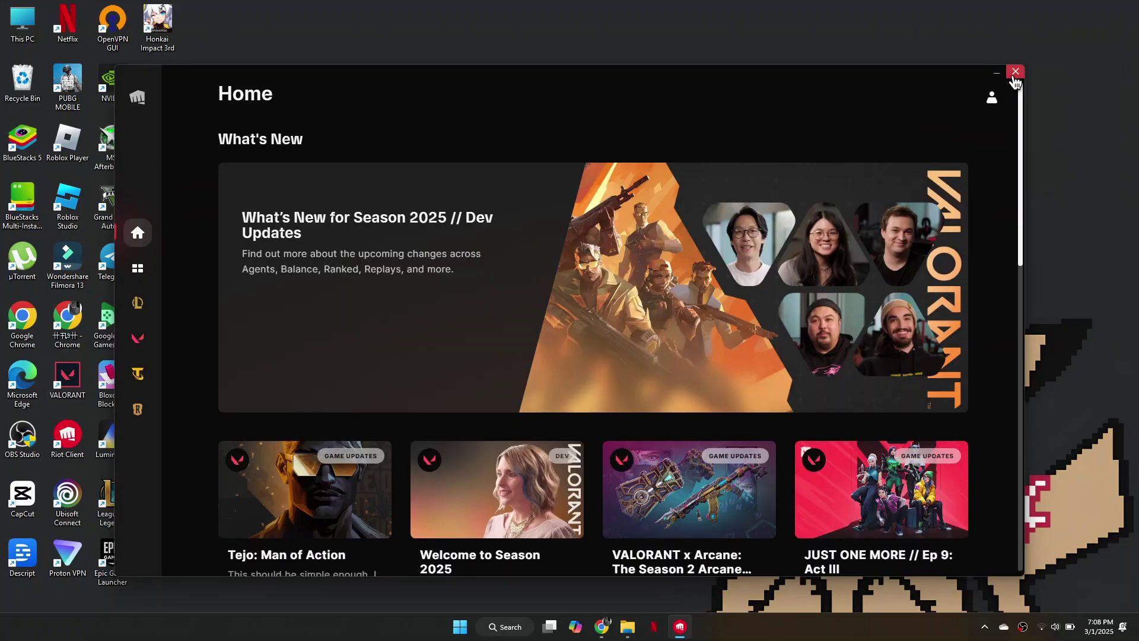
click(1016, 72)
Review startup apps in Task Manager and end the EpicGamesLauncher process.
click(527, 624)
text(Task Manager)
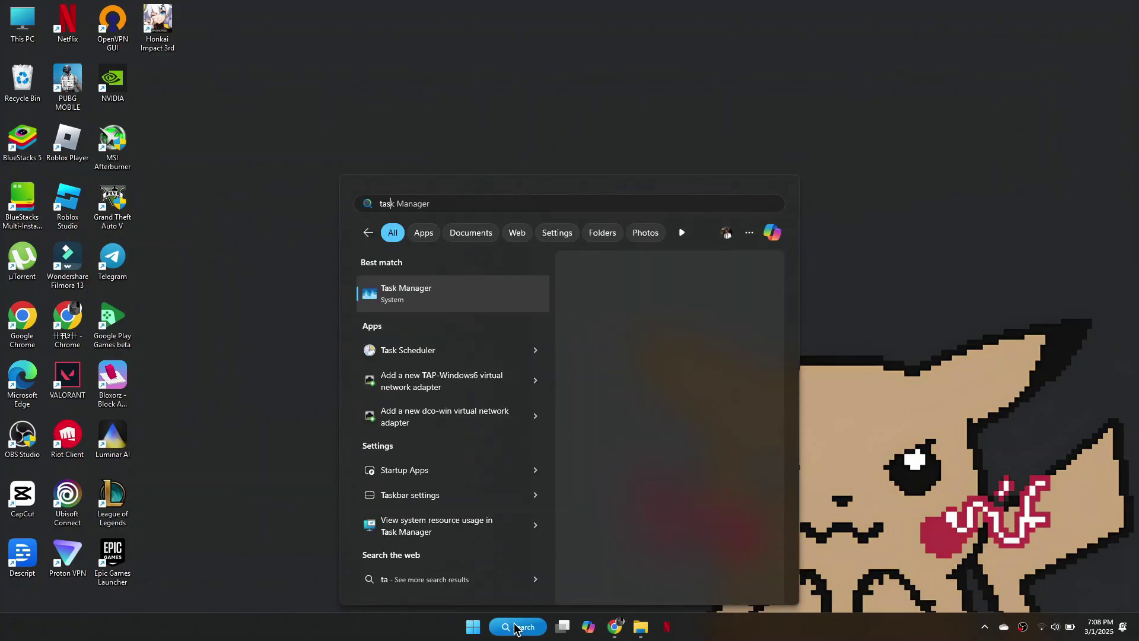
key(Return)
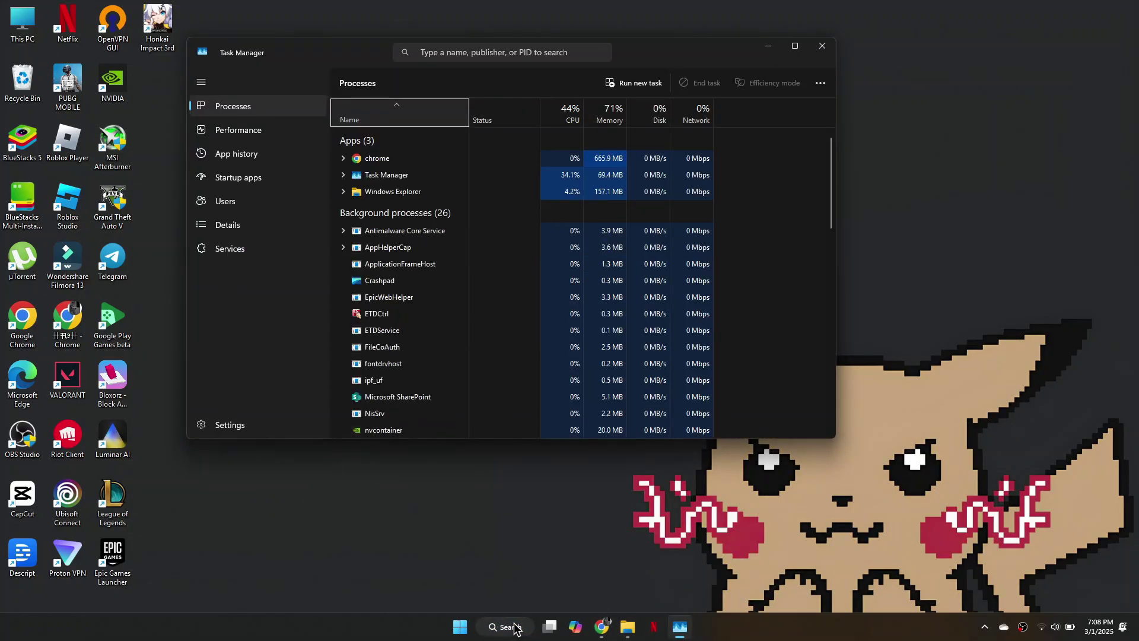
click(249, 178)
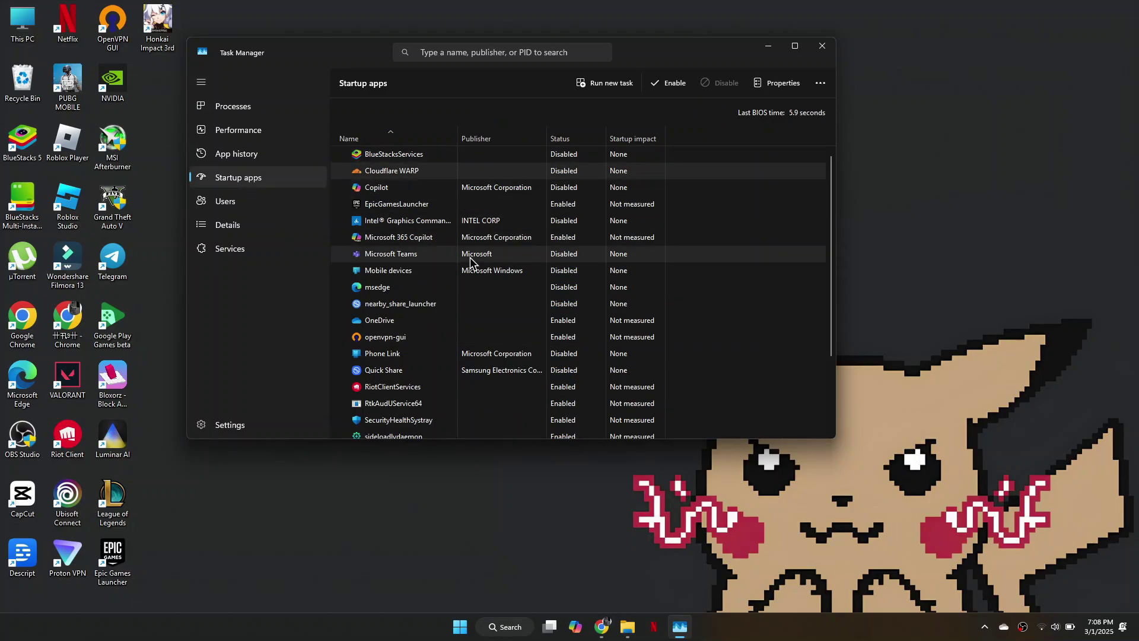
click(246, 107)
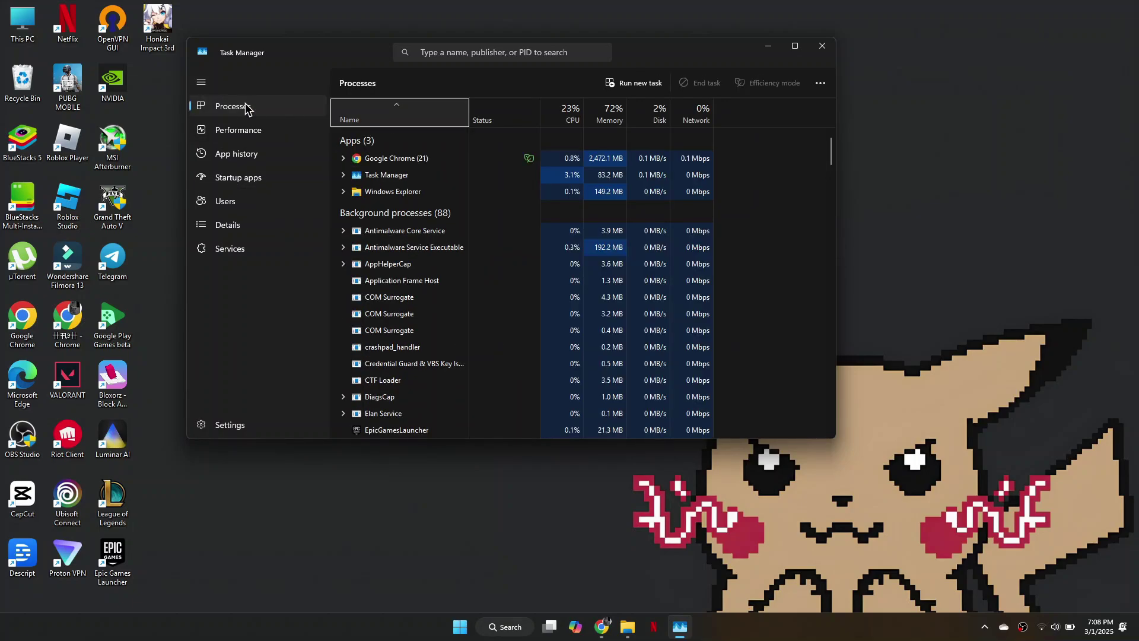
click(570, 192)
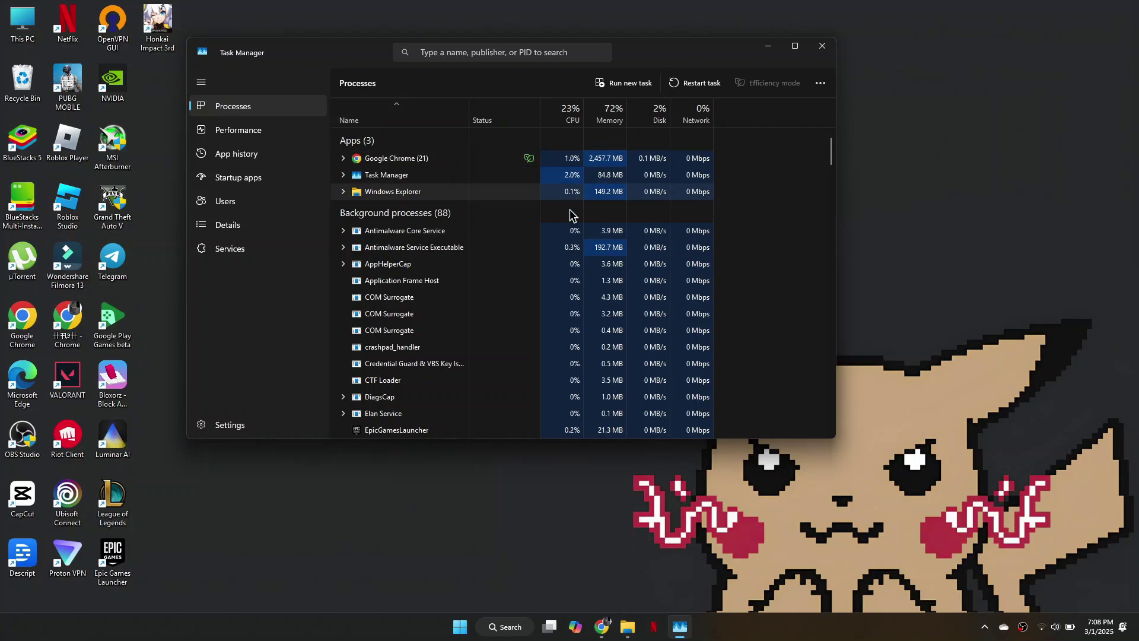
scroll(654, 292, down, 2)
scroll(605, 321, down, 2)
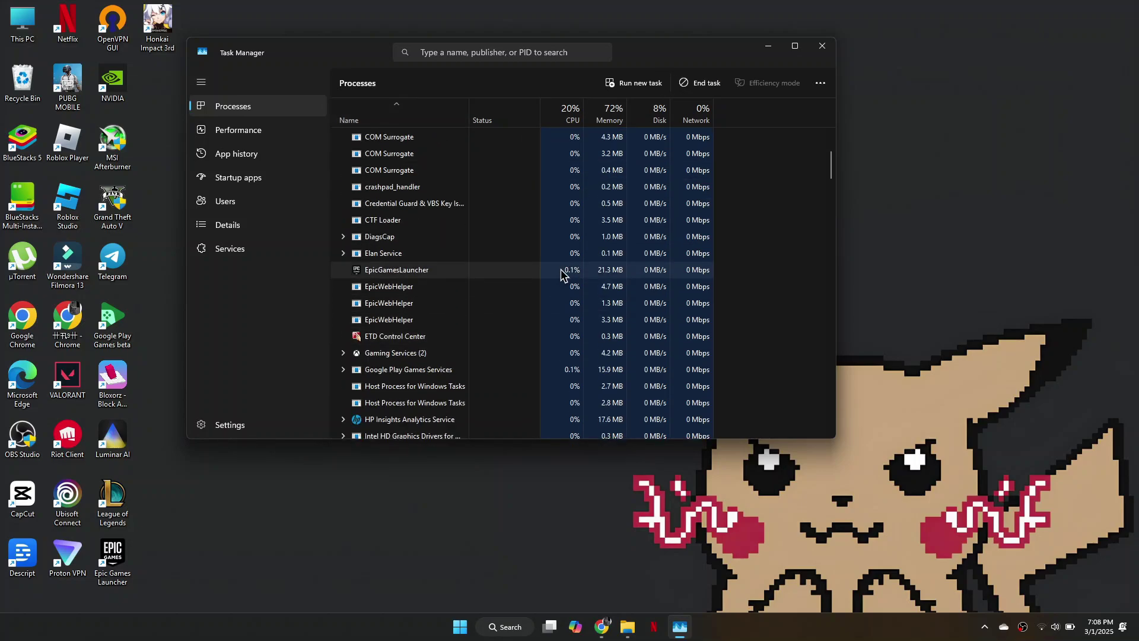
click(700, 83)
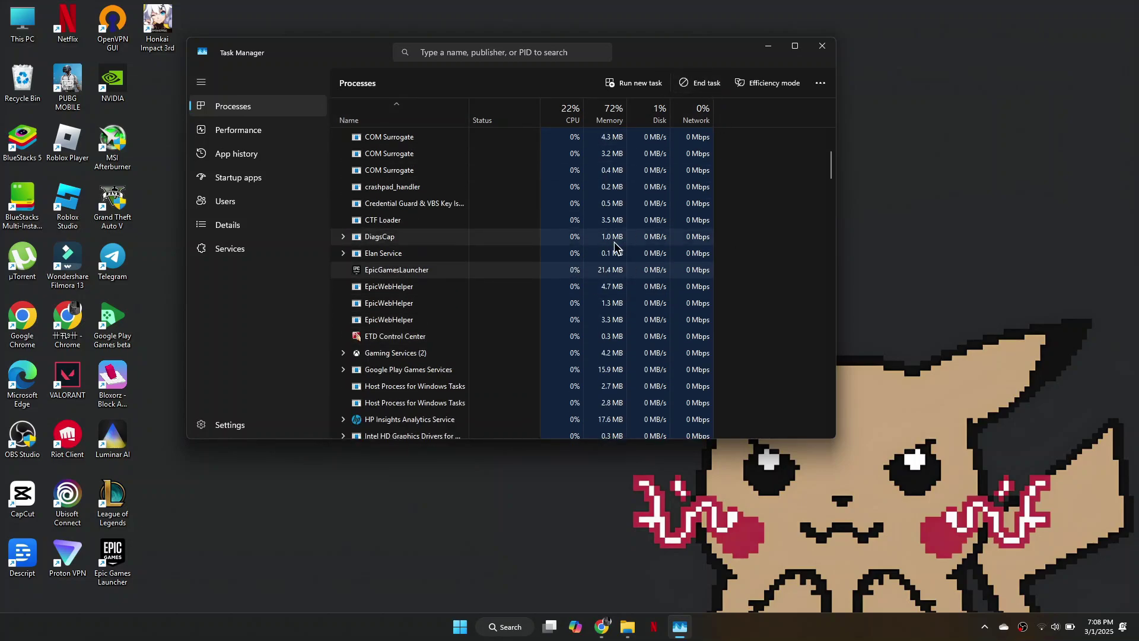
Close Task Manager and allow Riot Client through the firewall on private and public networks.
click(821, 46)
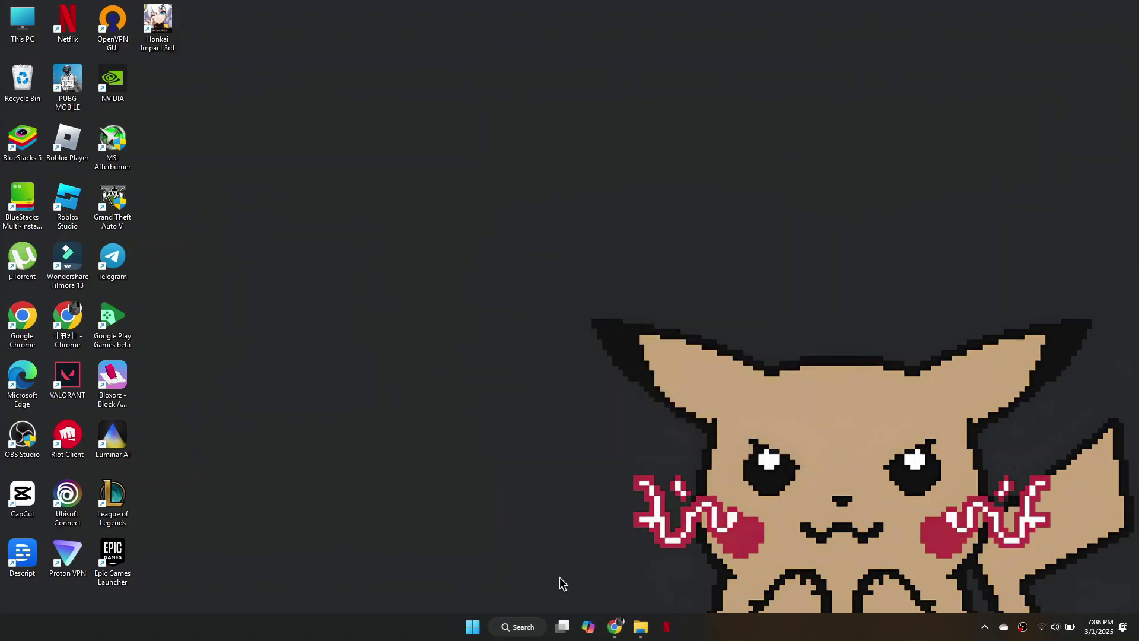
click(513, 626)
text(fire)
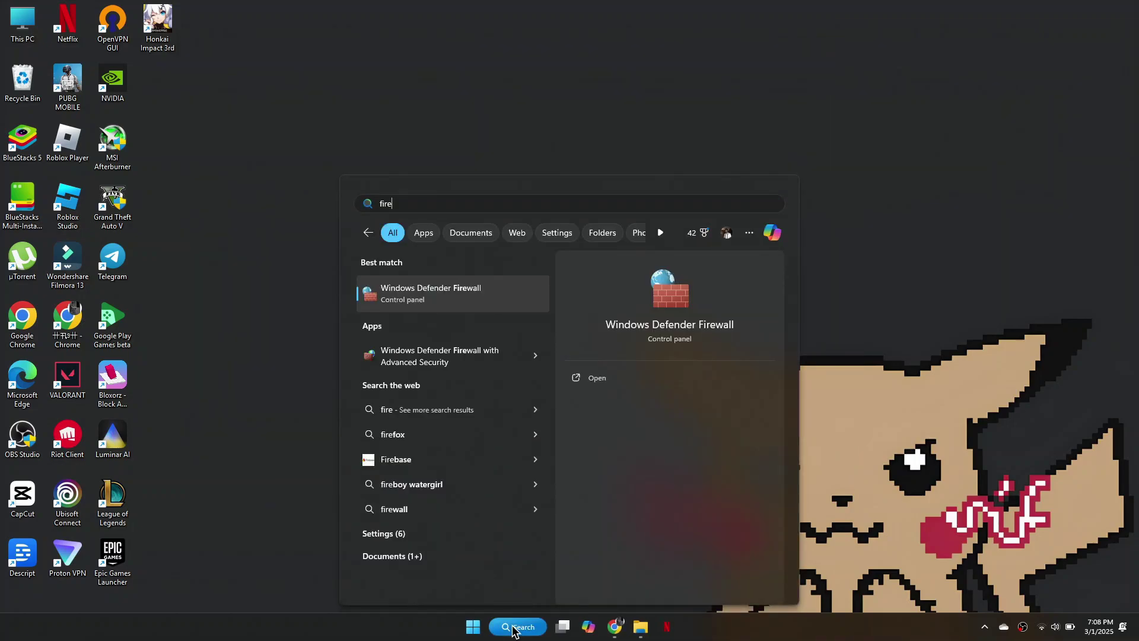
key(Return)
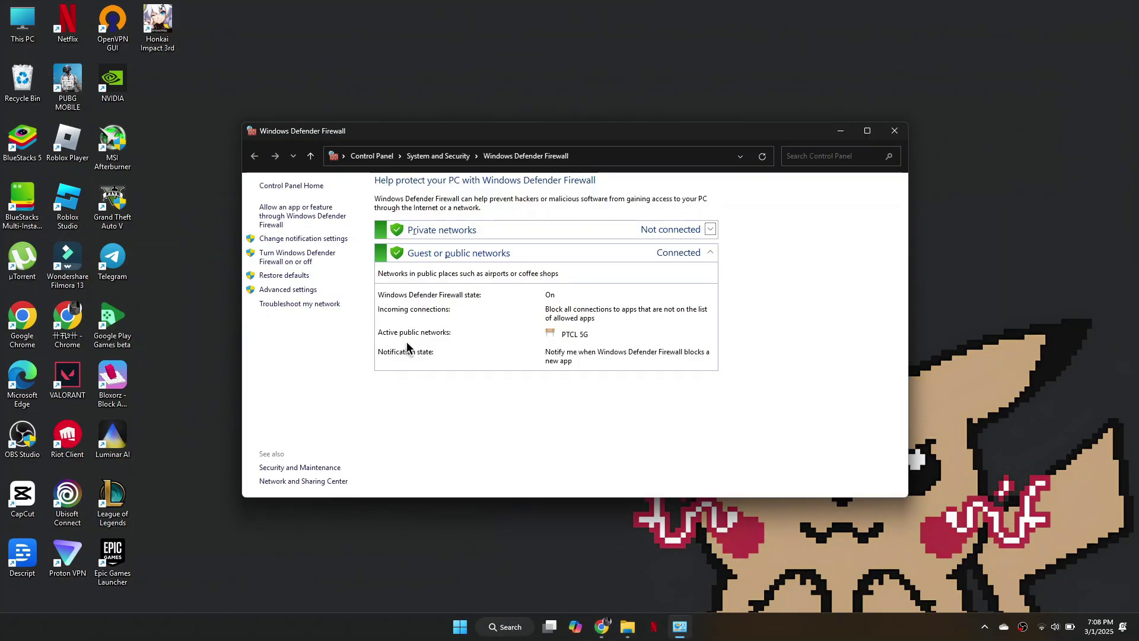
click(319, 218)
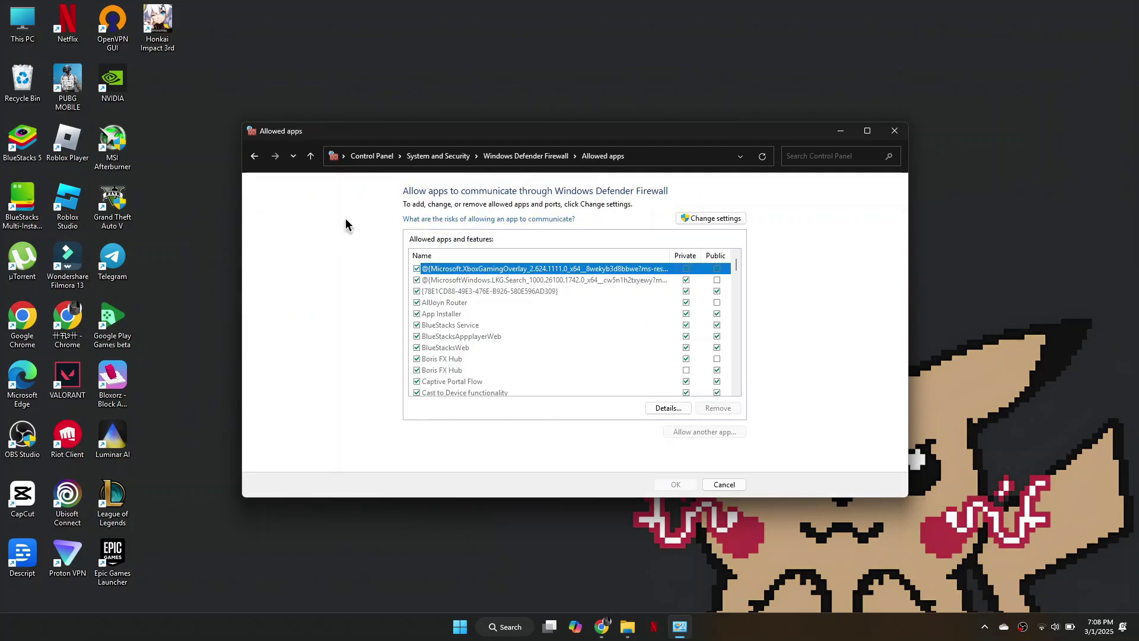
click(710, 220)
click(448, 338)
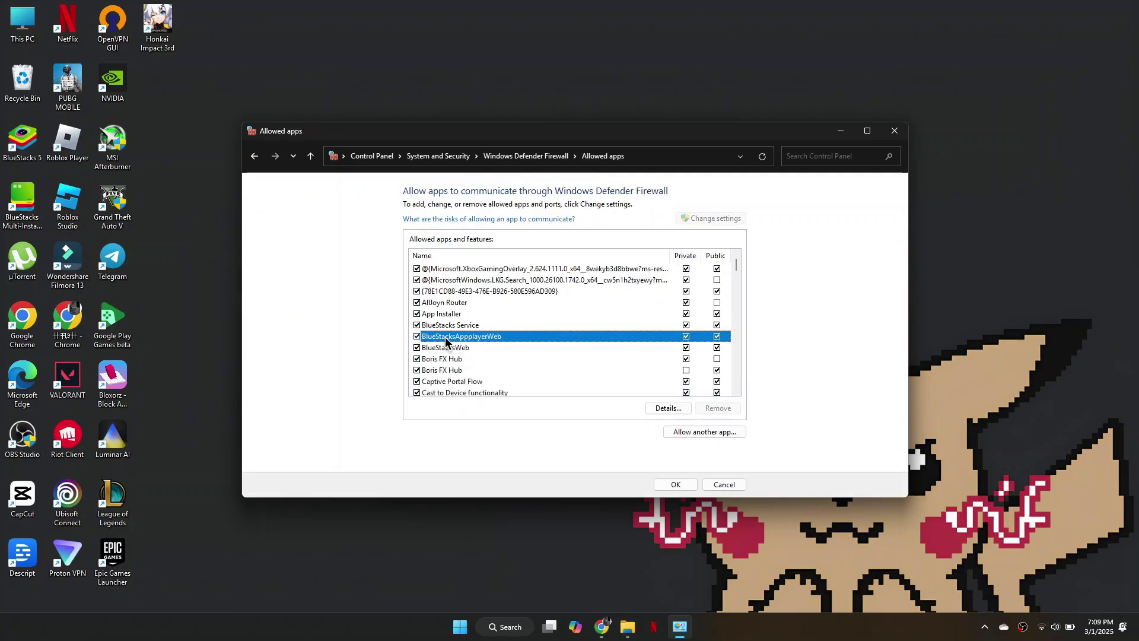
key(r)
click(437, 359)
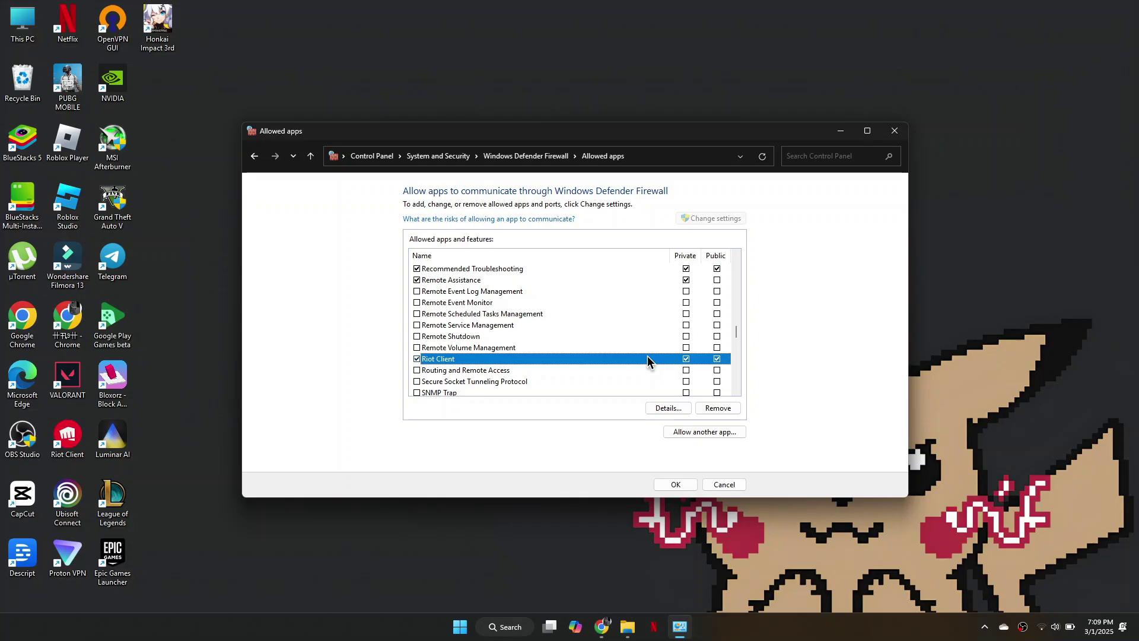
Open Power Options from Windows search and view the Balanced power plan.
key(Return)
click(522, 630)
text(powe)
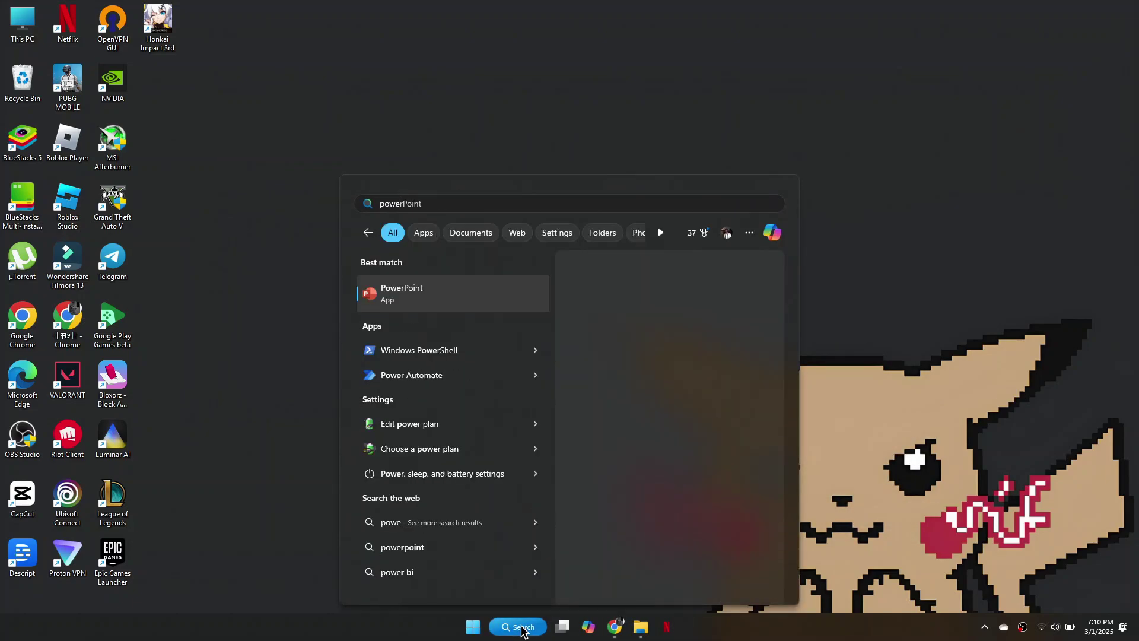
text(r)
click(462, 474)
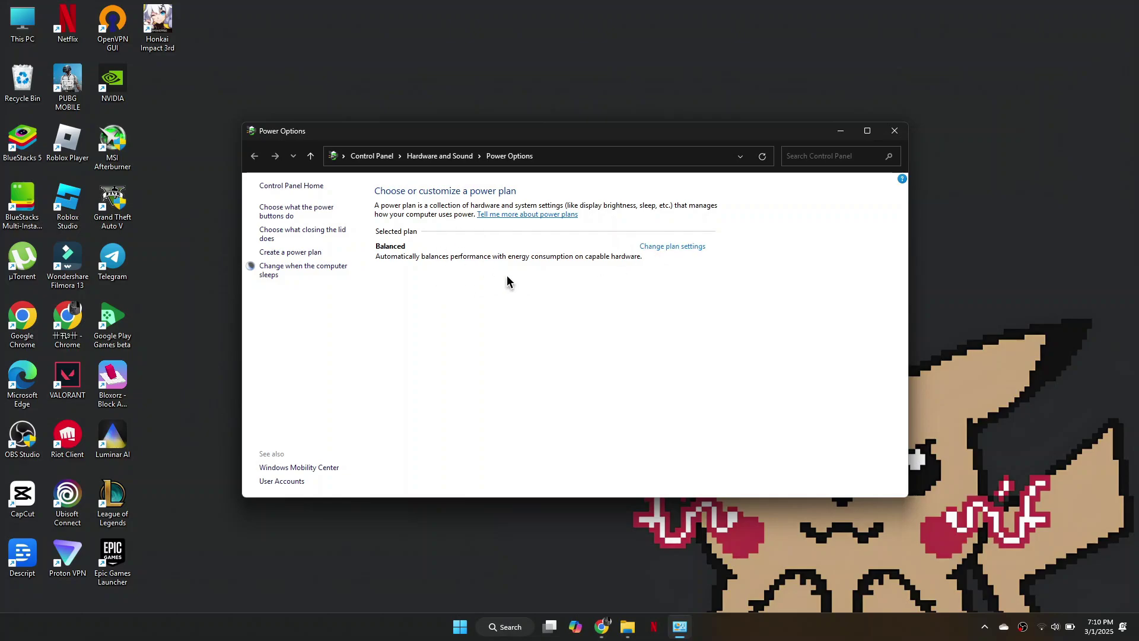
Close Power Options and go to the Graphics page of Display settings.
click(894, 131)
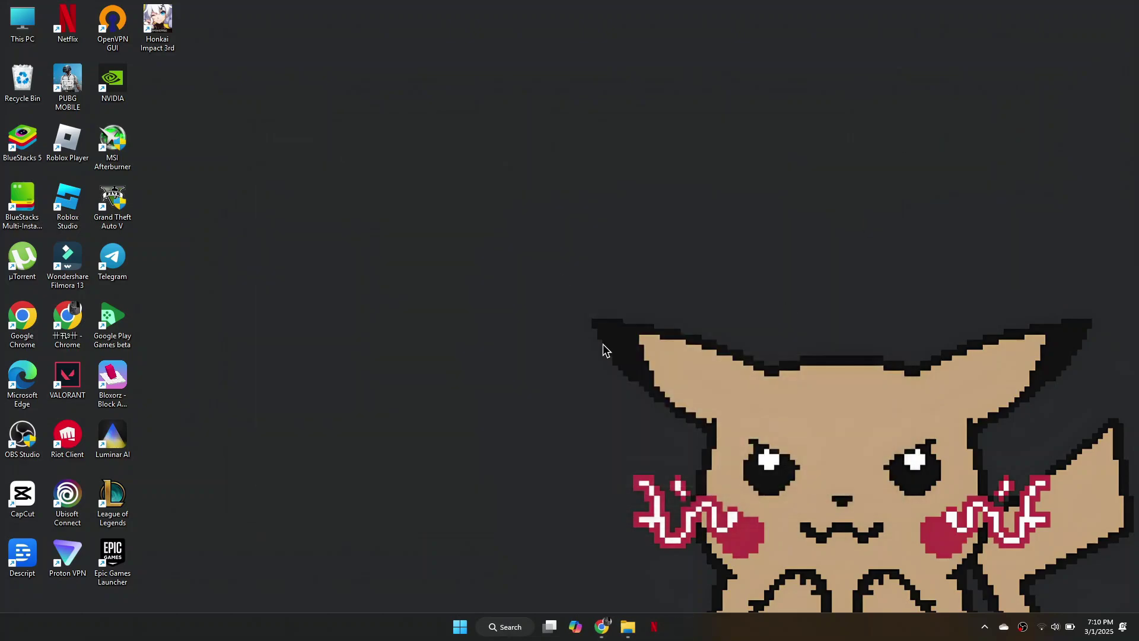
right_click(606, 264)
click(655, 383)
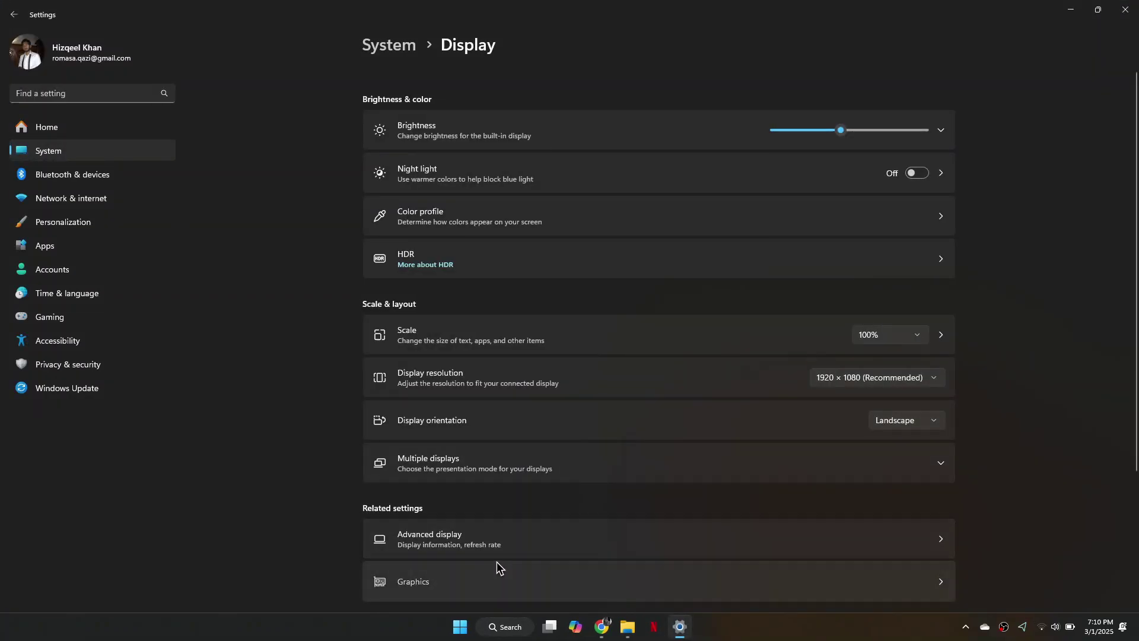
click(498, 563)
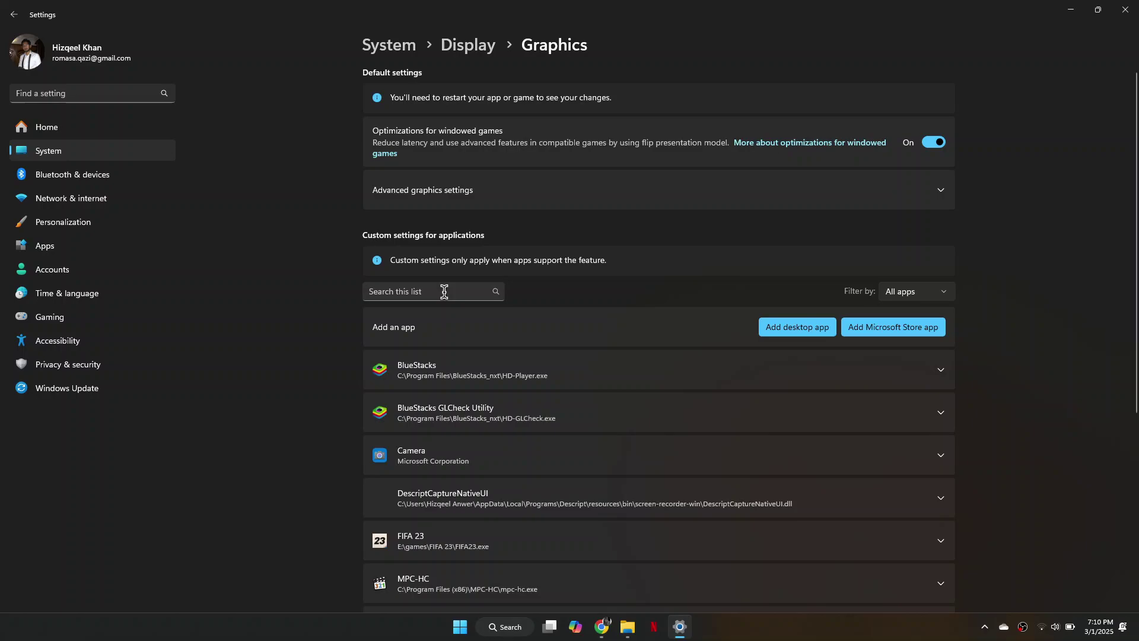
click(445, 292)
text(le)
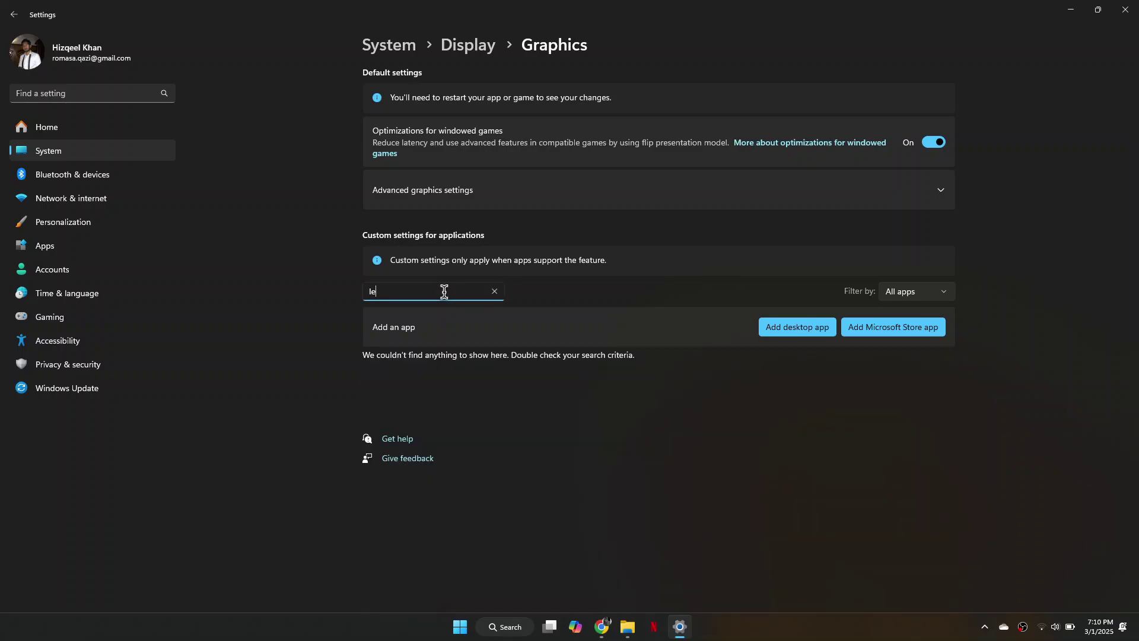
key(BackSpace)
key(BackSpace)
Add LeagueClient from E:\games\Riot Games\League of Legends as a desktop app.
click(797, 327)
click(62, 233)
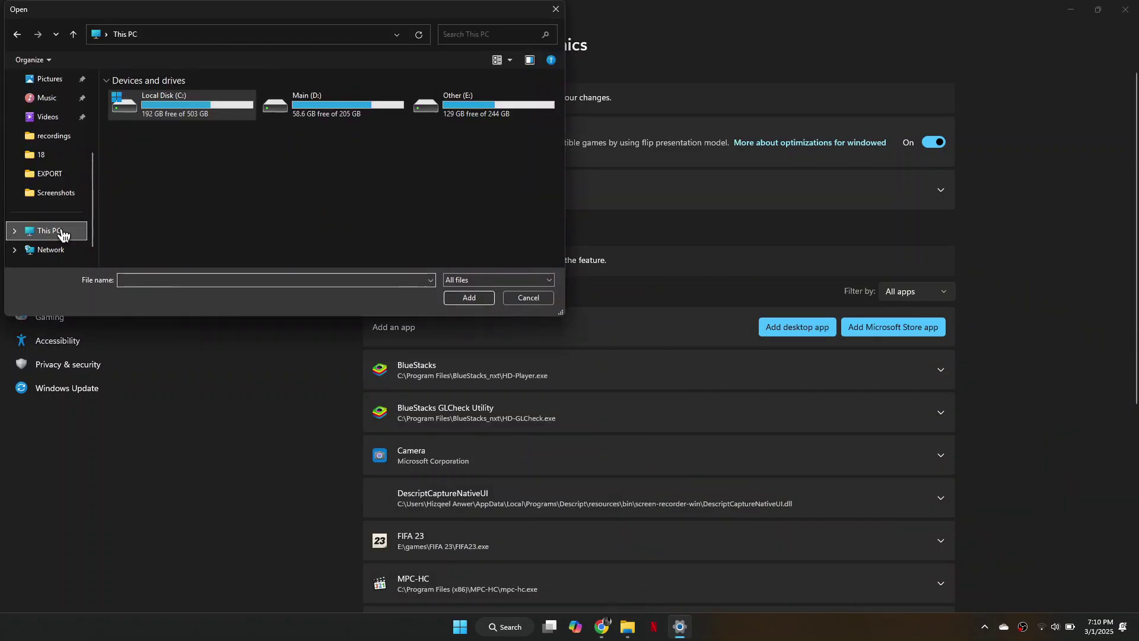
scroll(53, 179, up, 3)
click(50, 158)
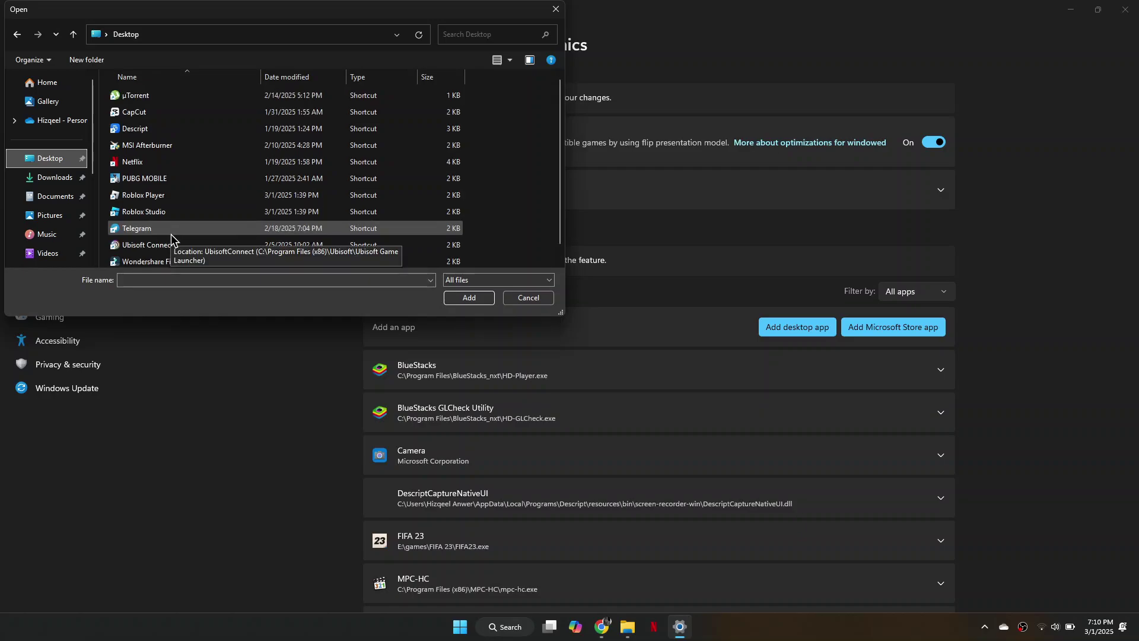
key(alt+Left)
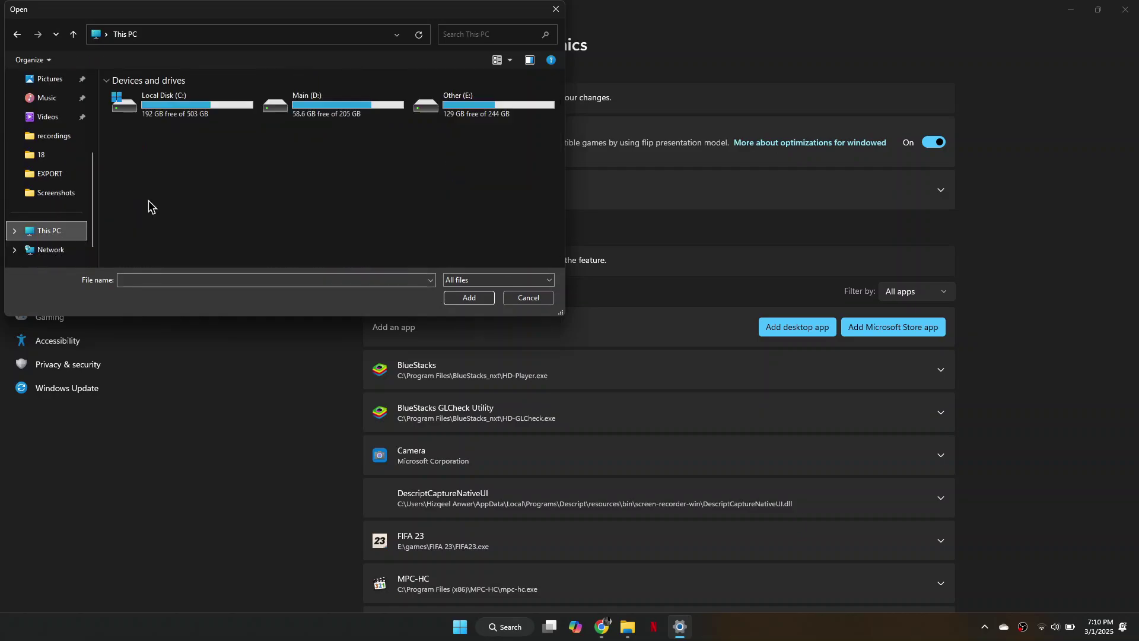
double_click(481, 102)
double_click(134, 95)
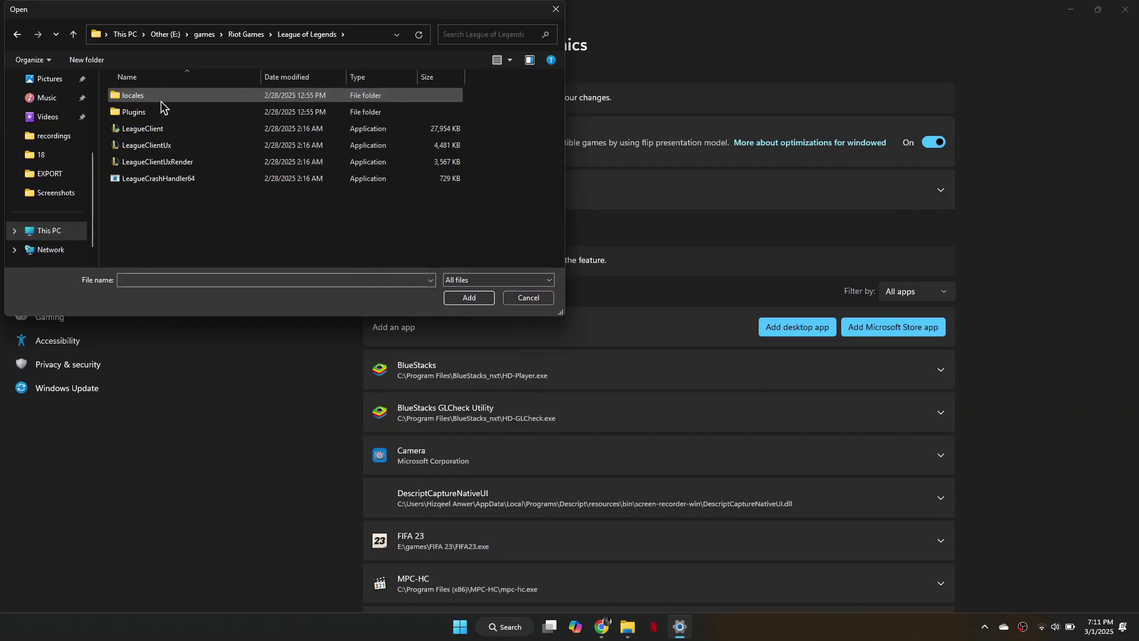
double_click(147, 128)
Set League of Legends' GPU preference to High Performance NVIDIA GeForce RTX 3050.
click(425, 291)
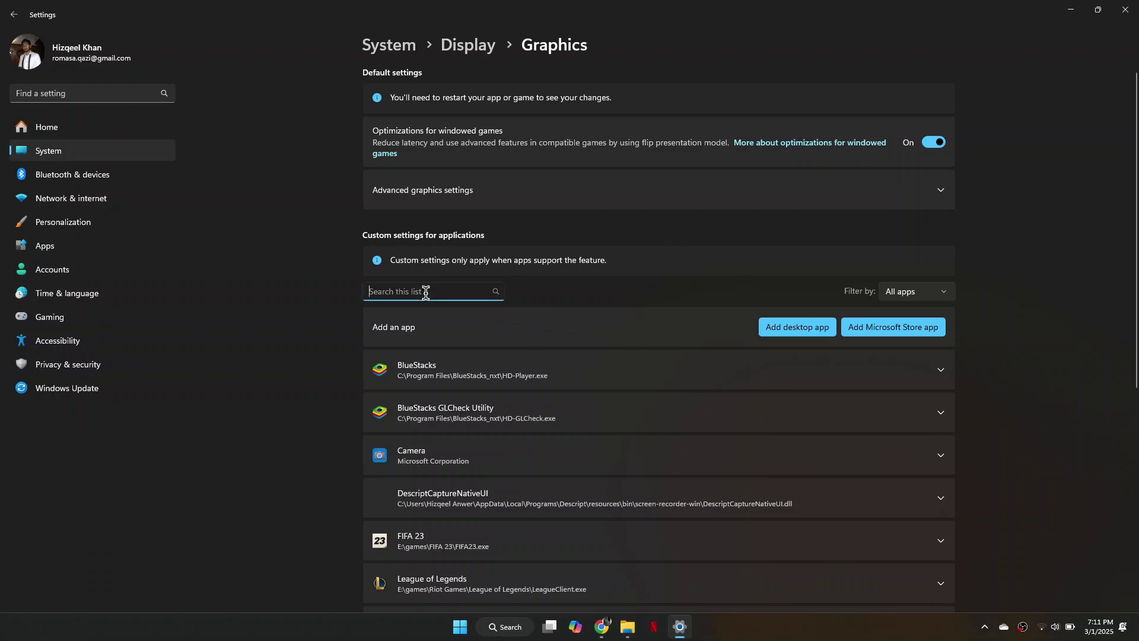
text(lea)
click(938, 386)
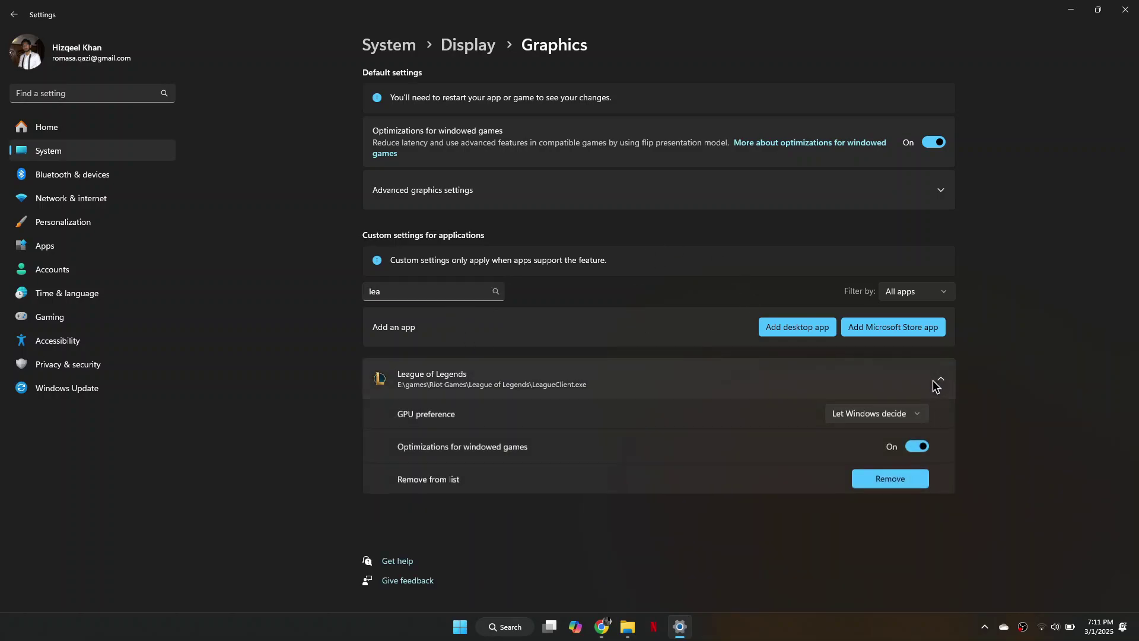
click(882, 415)
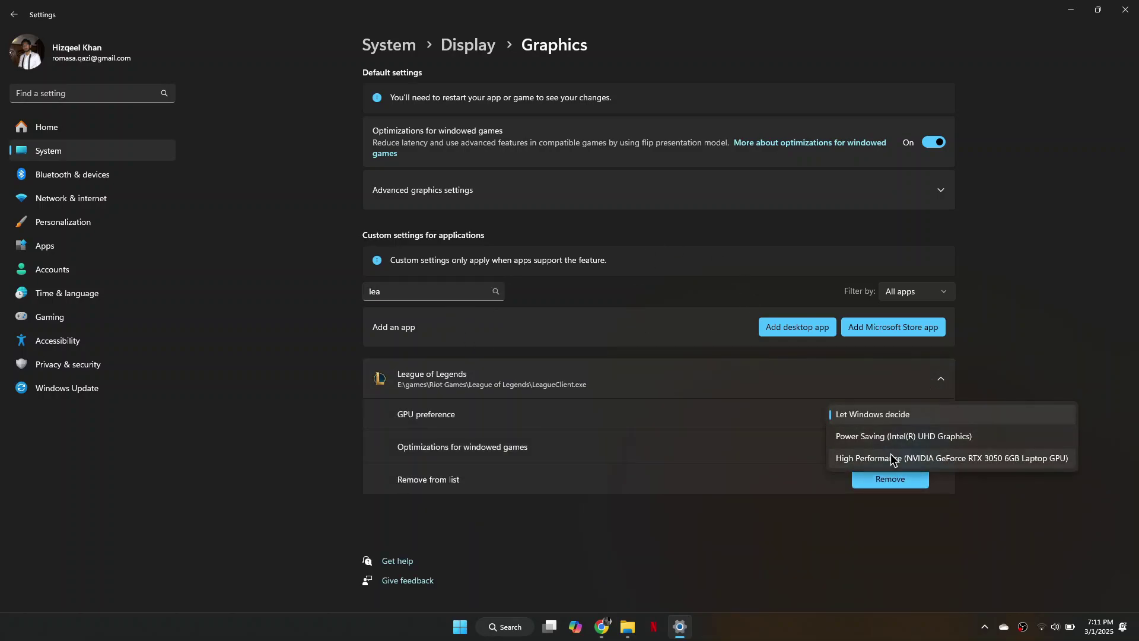
click(853, 459)
Go back to the Gaming > Game Mode page and confirm the toggle is On.
key(alt+Left)
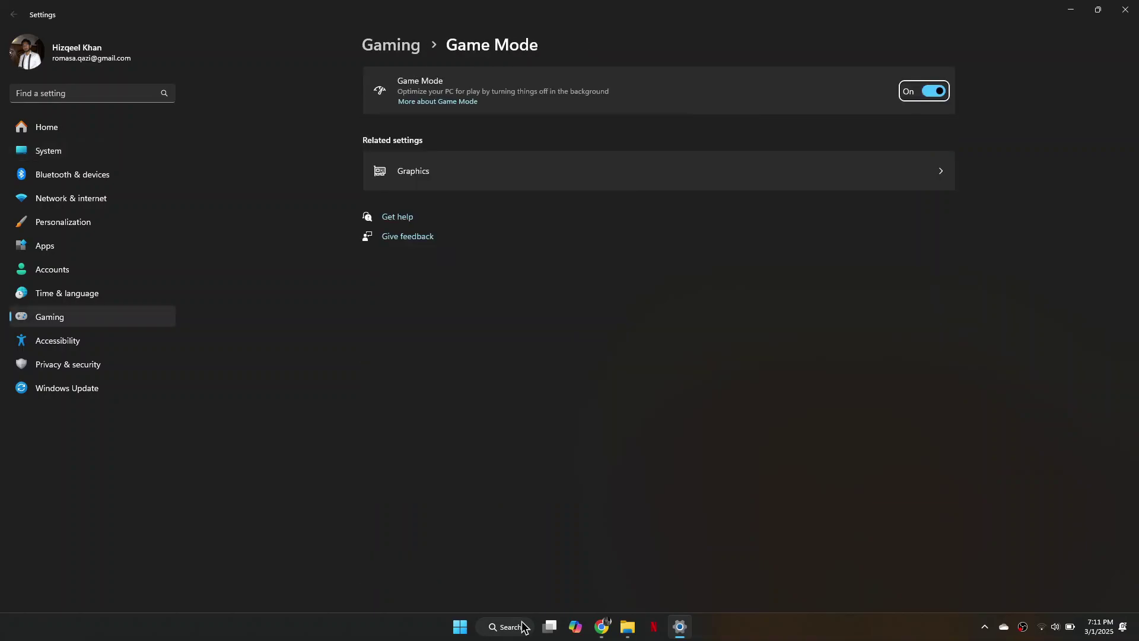